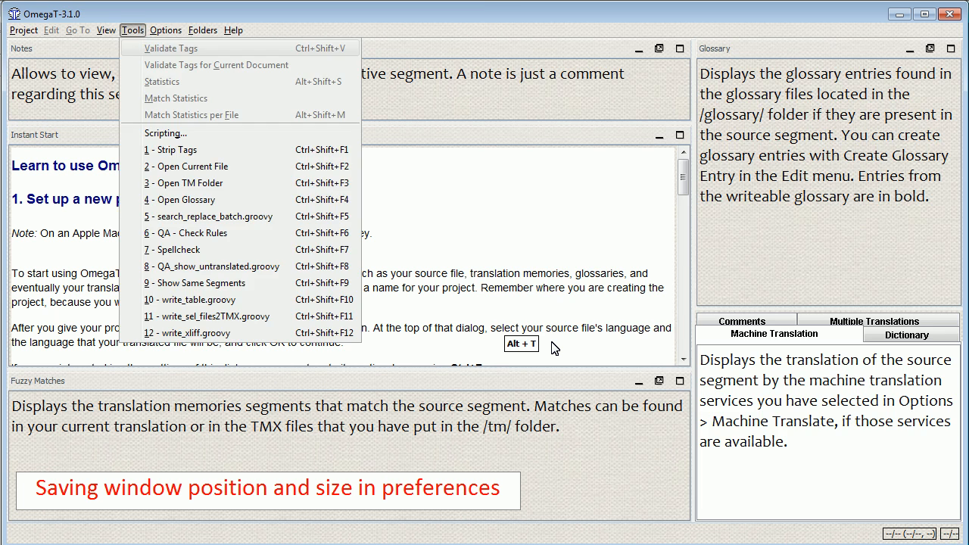
Open the Scripting window, shrink and reposition it towards the middle of the screen, and close it
{"action": "key", "text": "s"}
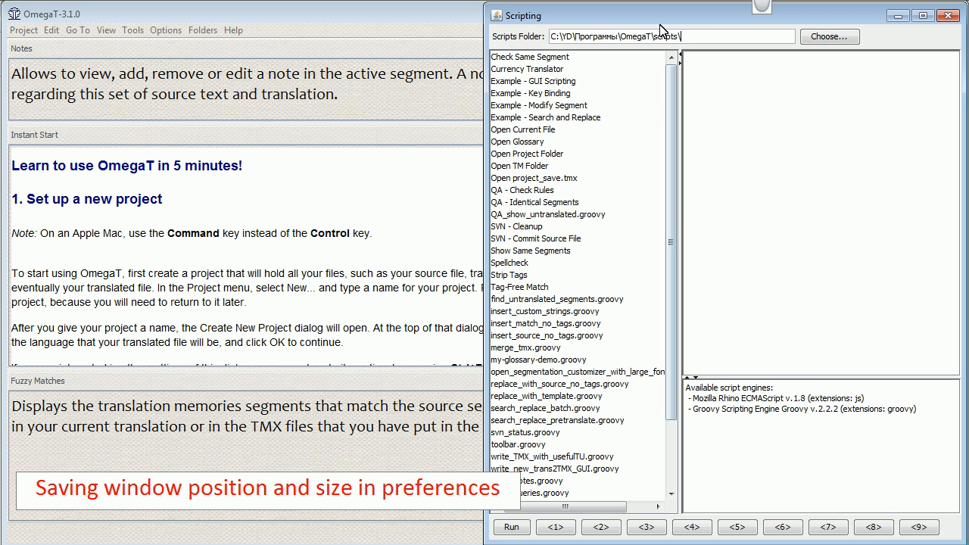
{"action": "left_click_drag", "start_coordinate": [774, 21], "coordinate": [718, 57]}
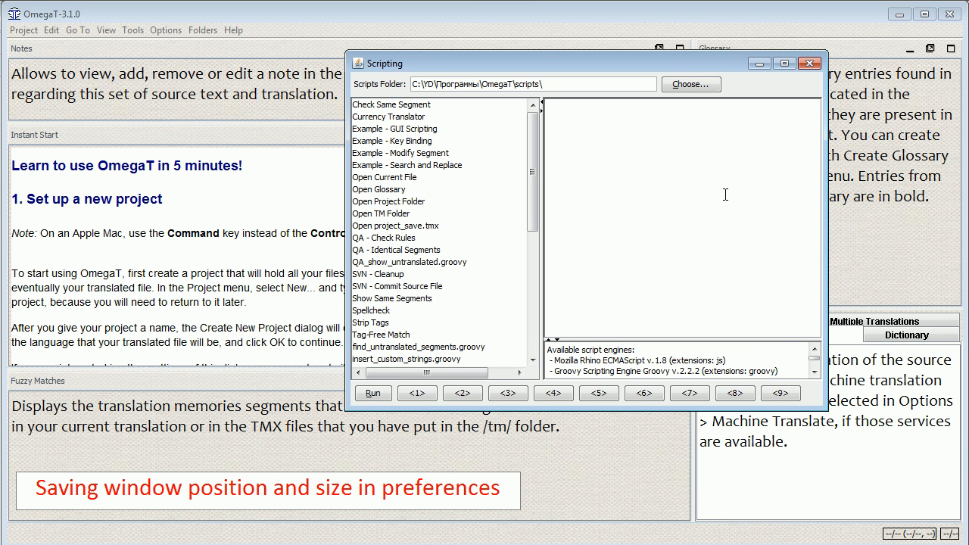
{"action": "key", "text": "alt+F4"}
{"action": "left_click", "coordinate": [602, 213]}
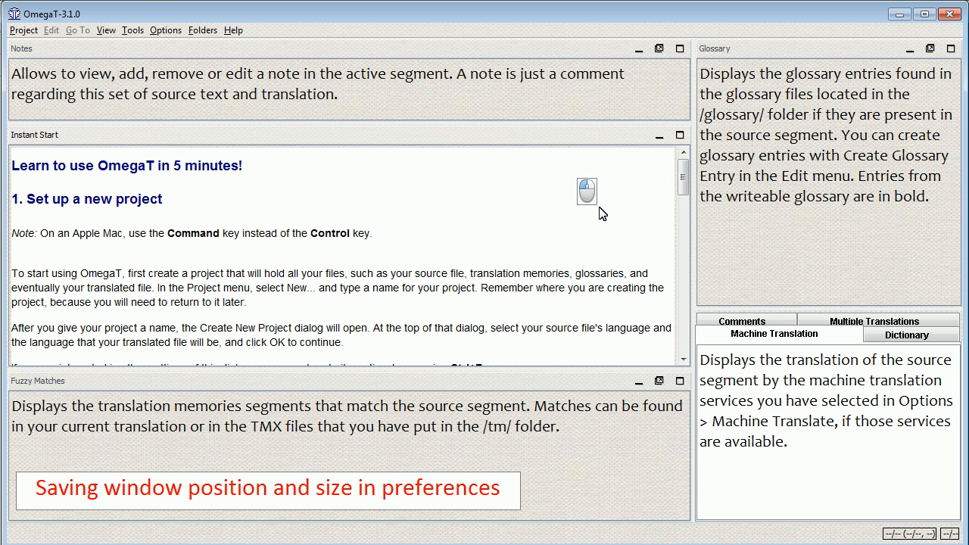
Reopen the Scripting window to check whether its position and size were saved
{"action": "key", "text": "alt+t"}
{"action": "key", "text": "c"}
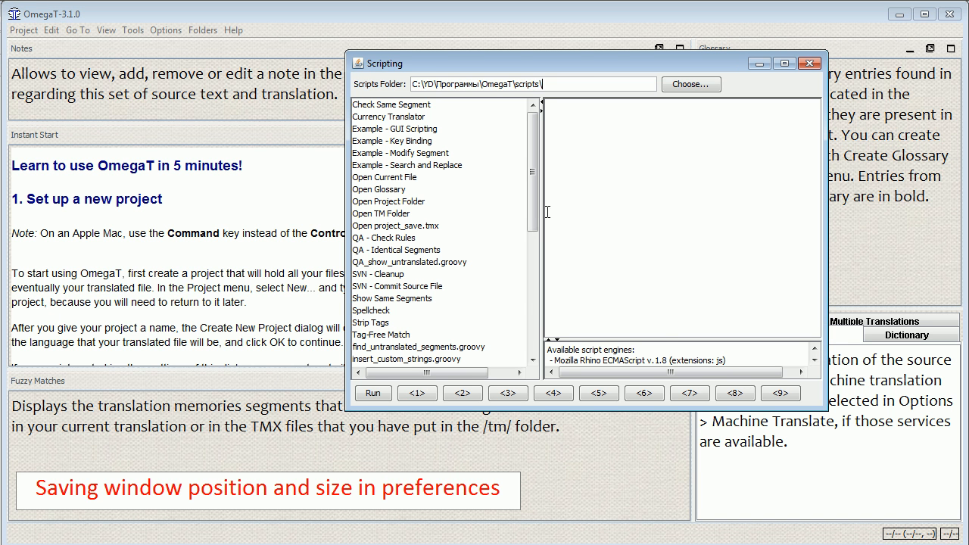
{"action": "left_click", "coordinate": [456, 261]}
{"action": "left_click", "coordinate": [508, 244]}
{"action": "left_click", "coordinate": [508, 245]}
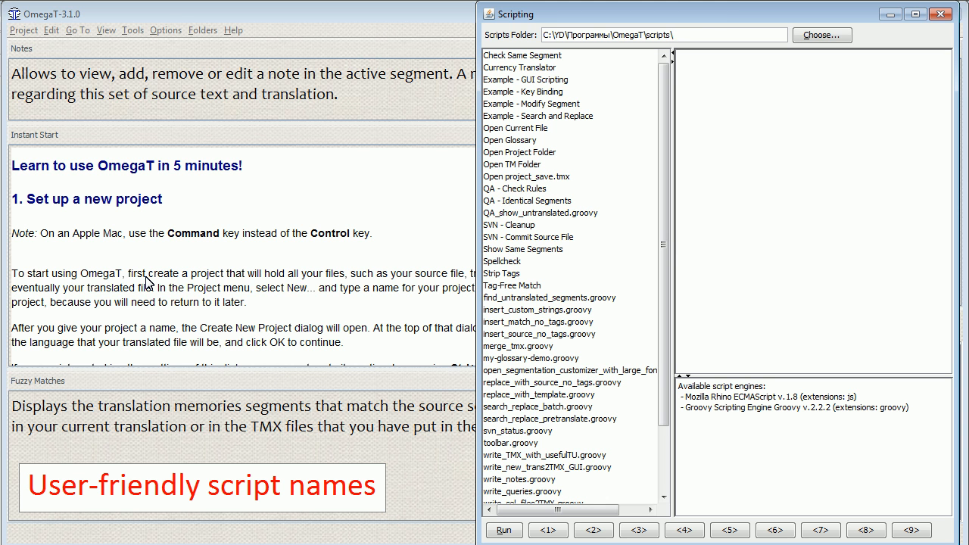
Examine the code headers of the listed scripts from Check Same Segment through Open Glossary
{"action": "left_click", "coordinate": [574, 57]}
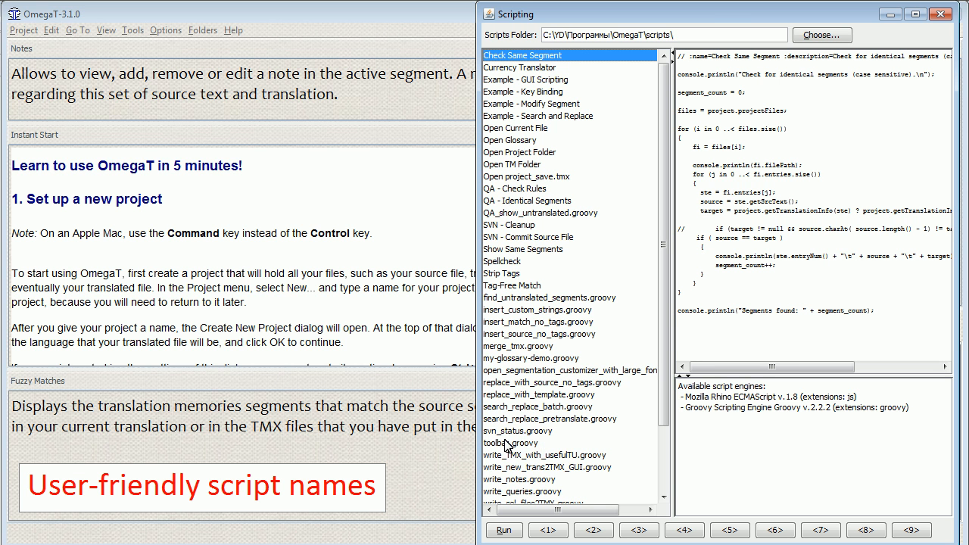
{"action": "left_click", "coordinate": [553, 68]}
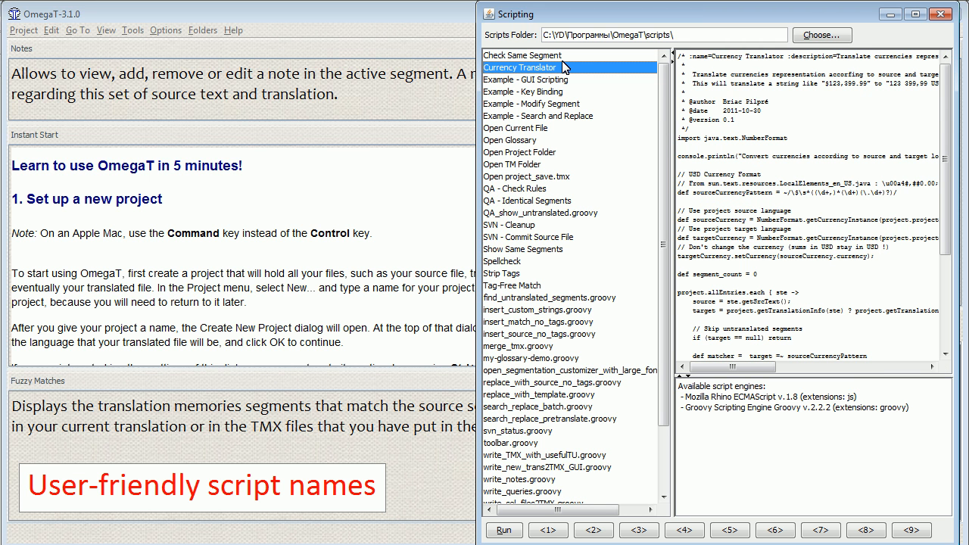
{"action": "key", "text": "Down"}
{"action": "key", "text": "Down"}
{"action": "key", "text": "Down"}
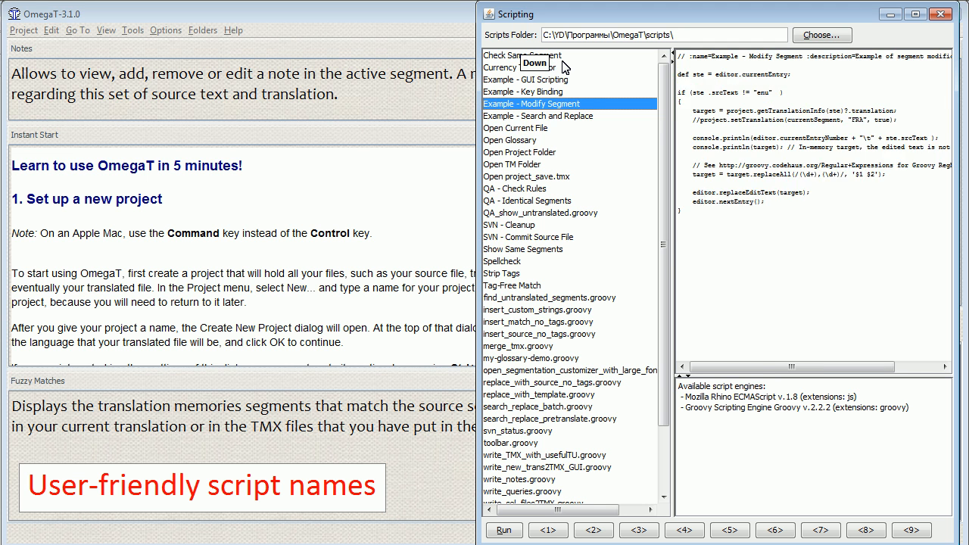
{"action": "key", "text": "Down"}
{"action": "key", "text": "Down"}
{"action": "key", "text": "Down"}
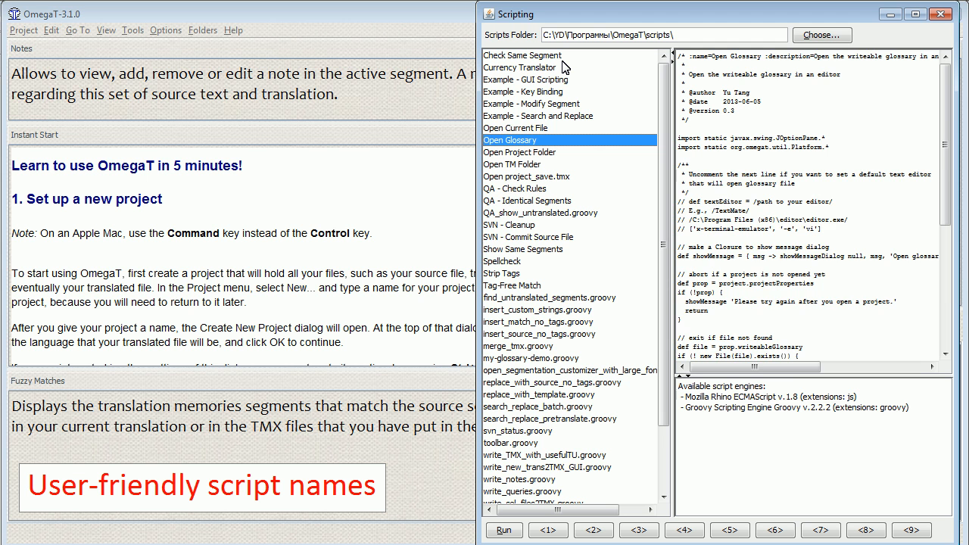
Inspect the name header in the Open Current File script and find xliff2tmx.groovy at the end of the script list
{"action": "key", "text": "Up"}
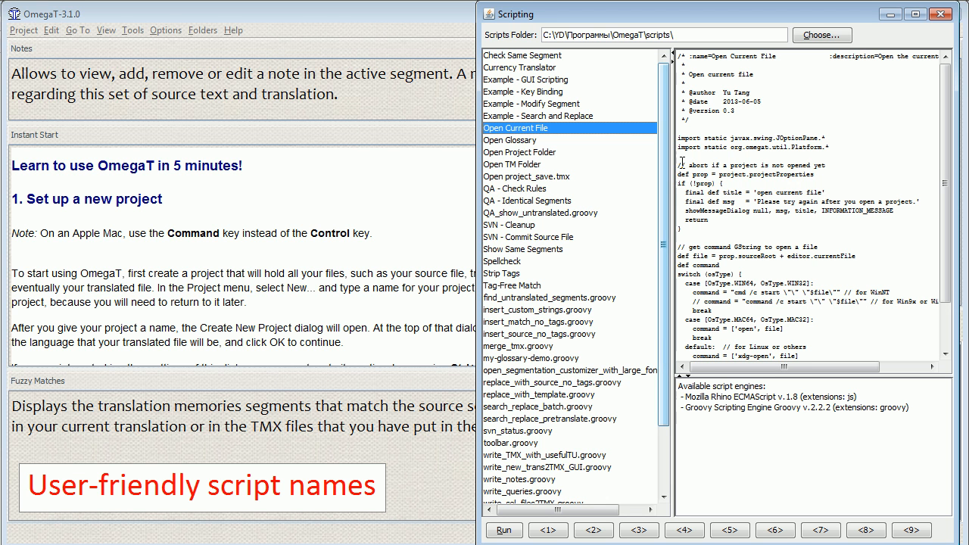
{"action": "left_click", "coordinate": [761, 56]}
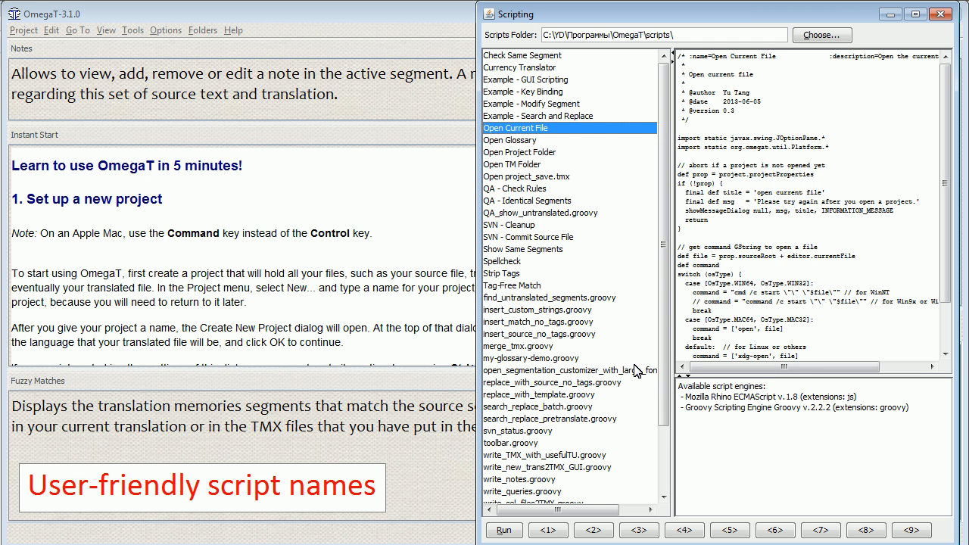
{"action": "scroll", "coordinate": [636, 371], "scroll_direction": "down", "scroll_amount": 2}
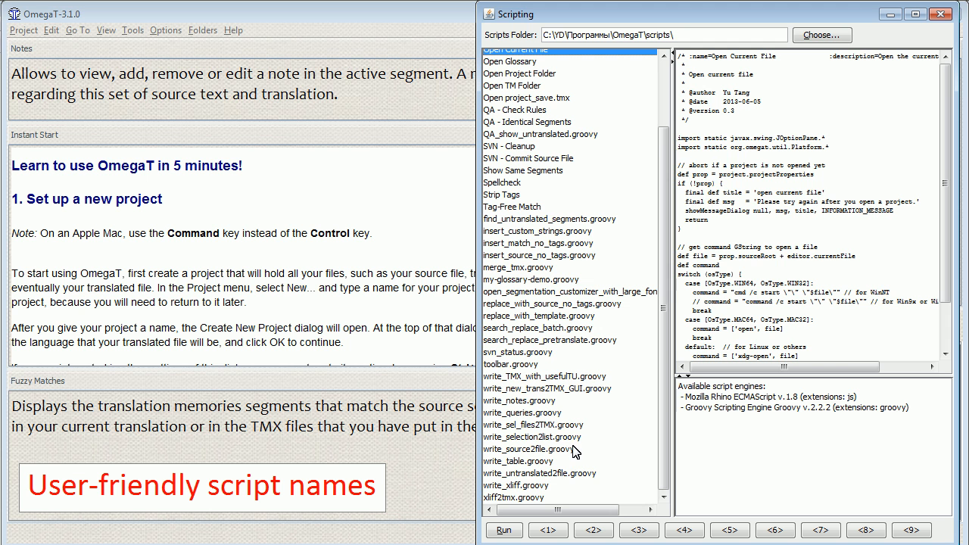
{"action": "left_click", "coordinate": [564, 498]}
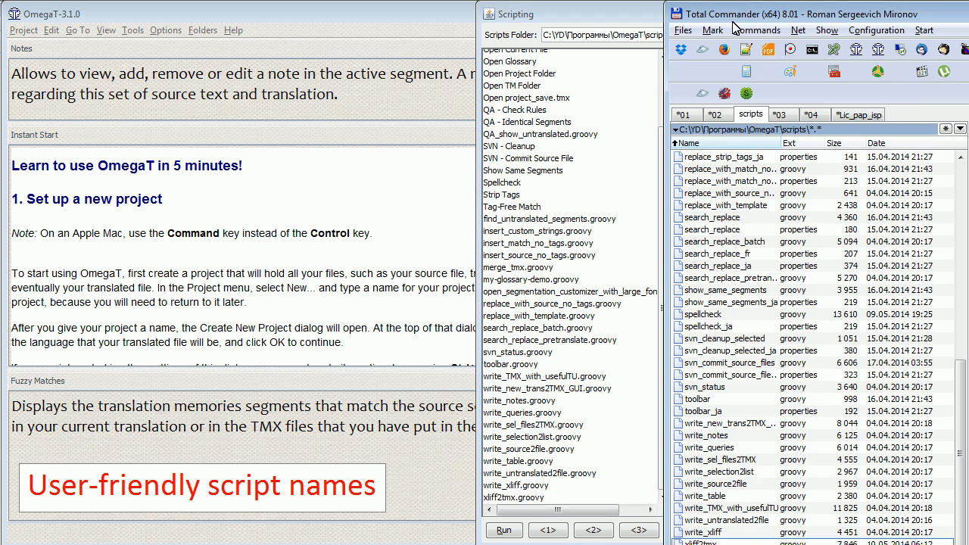
In Total Commander, duplicate the search_replace properties file within the OmegaT scripts folder
{"action": "key", "text": "Up"}
{"action": "key", "text": "Up"}
{"action": "key", "text": "Up"}
{"action": "key", "text": "Up"}
{"action": "key", "text": "Up"}
{"action": "key", "text": "Up"}
{"action": "key", "text": "Up"}
{"action": "key", "text": "Up"}
{"action": "key", "text": "Up"}
{"action": "key", "text": "Up"}
{"action": "key", "text": "Up"}
{"action": "key", "text": "Up"}
{"action": "key", "text": "Up"}
{"action": "key", "text": "Up"}
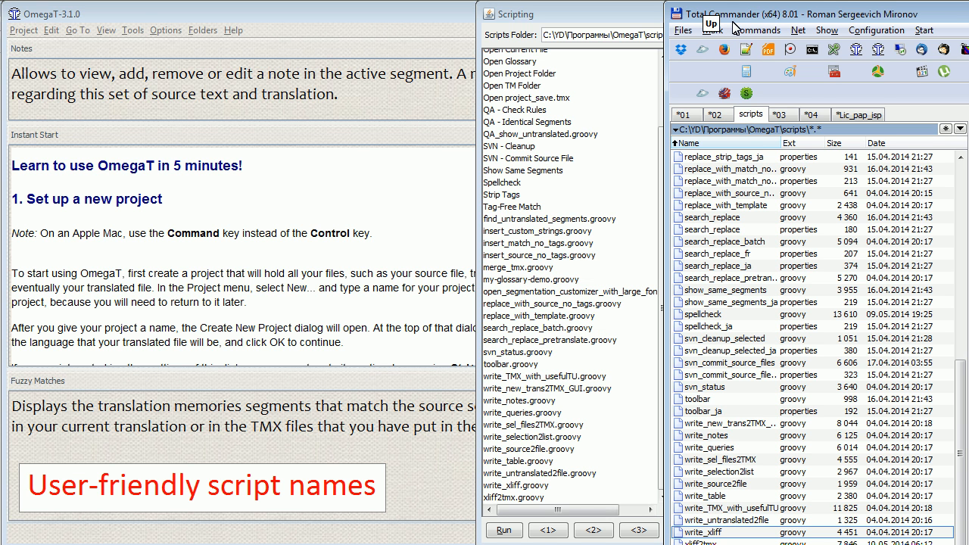
{"action": "key", "text": "Up"}
{"action": "key", "text": "Up"}
{"action": "key", "text": "Up"}
{"action": "key", "text": "Up"}
{"action": "key", "text": "Up"}
{"action": "key", "text": "Up"}
{"action": "key", "text": "Up"}
{"action": "key", "text": "Up"}
{"action": "key", "text": "Up"}
{"action": "key", "text": "Up"}
{"action": "key", "text": "Up"}
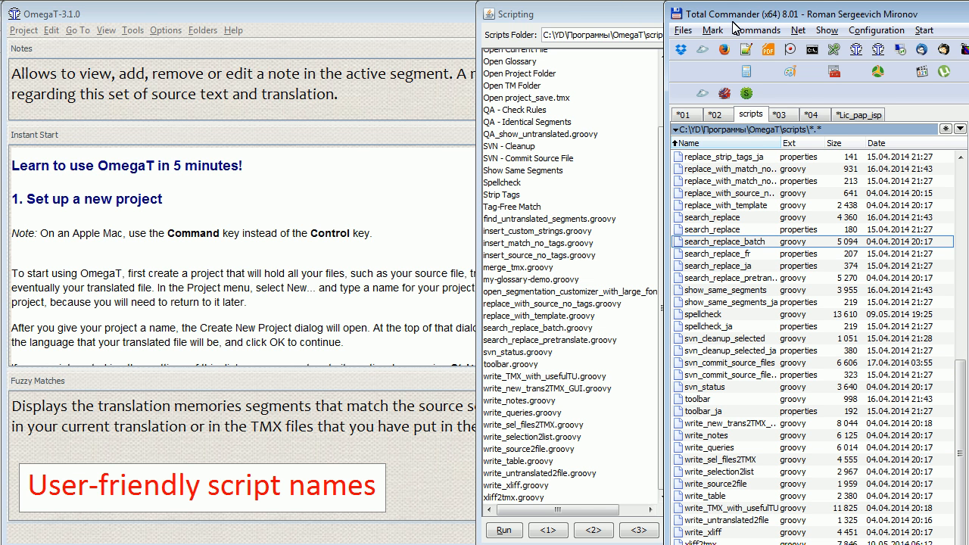
{"action": "key", "text": "Up"}
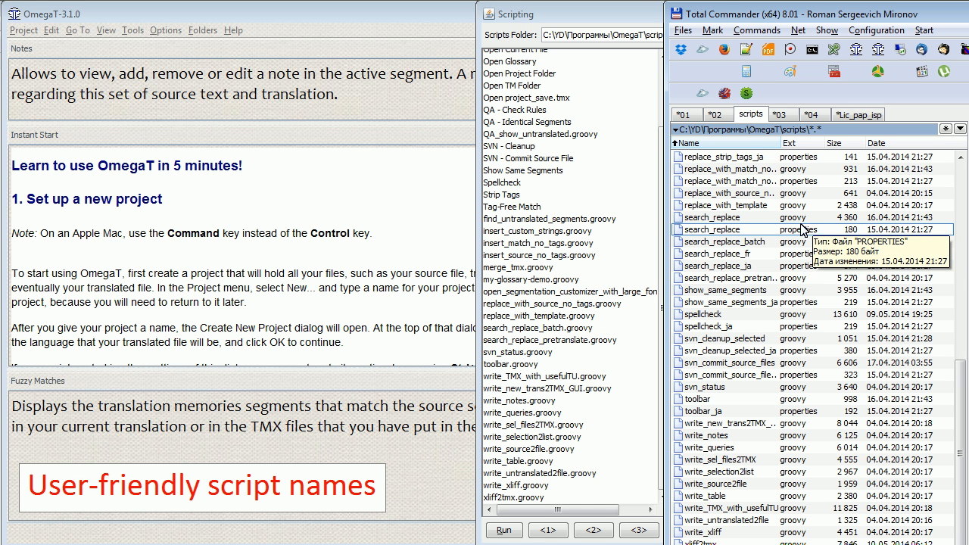
{"action": "key", "text": "ctrl+c"}
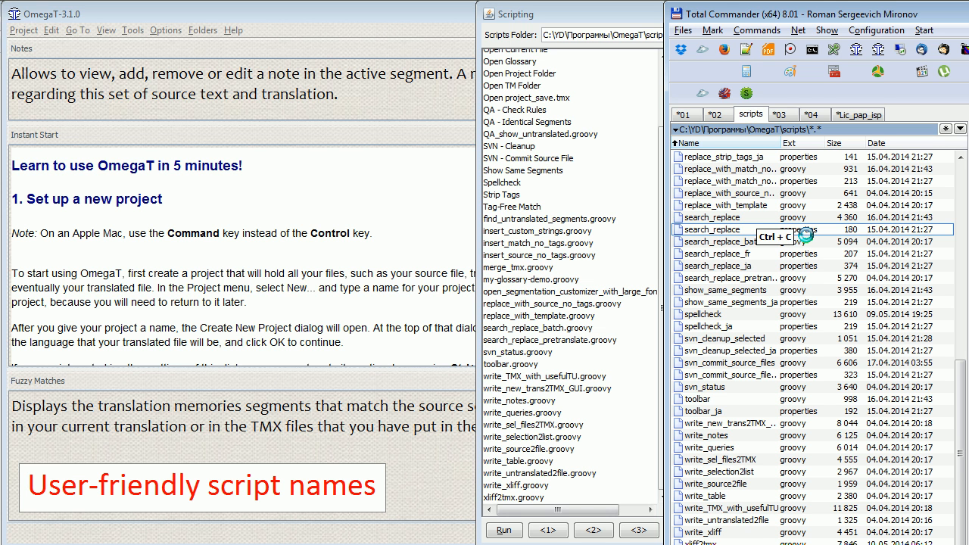
{"action": "key", "text": "ctrl+v"}
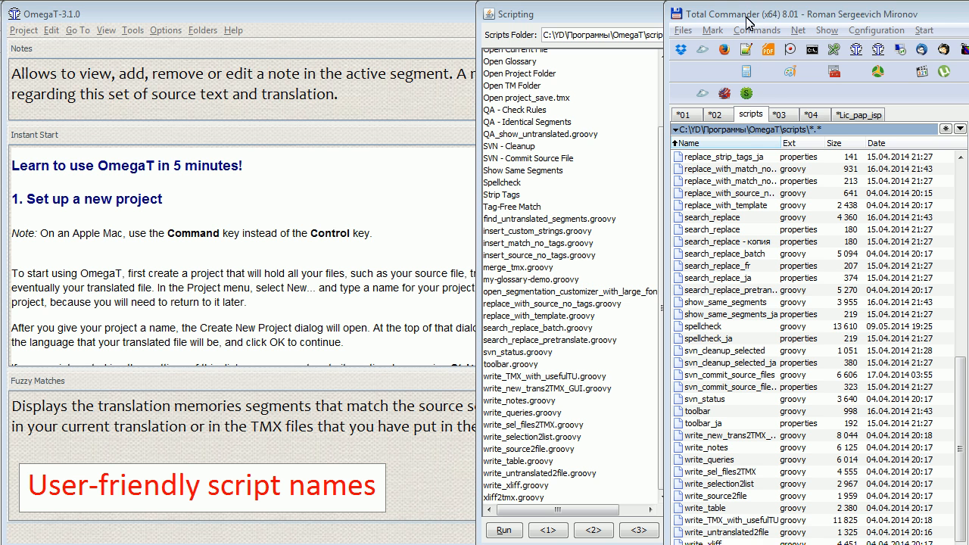
{"action": "left_click", "coordinate": [748, 21]}
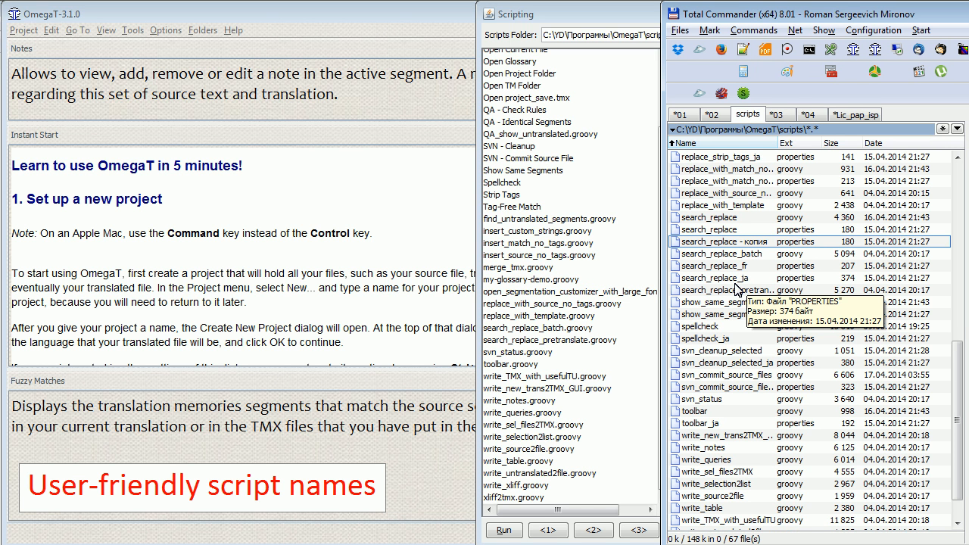
Rename the copied search_replace properties file as xliff2tmx.properties
{"action": "key", "text": "End"}
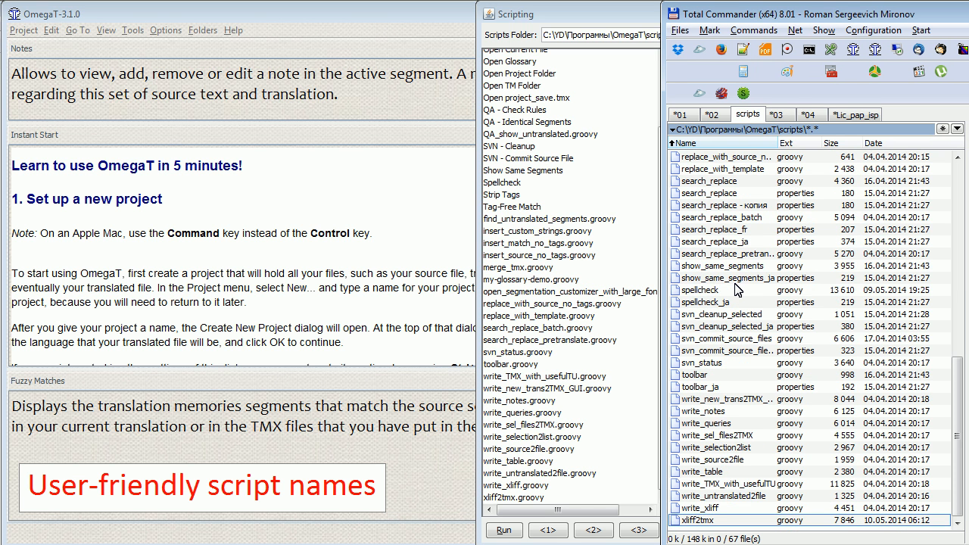
{"action": "key", "text": "Up"}
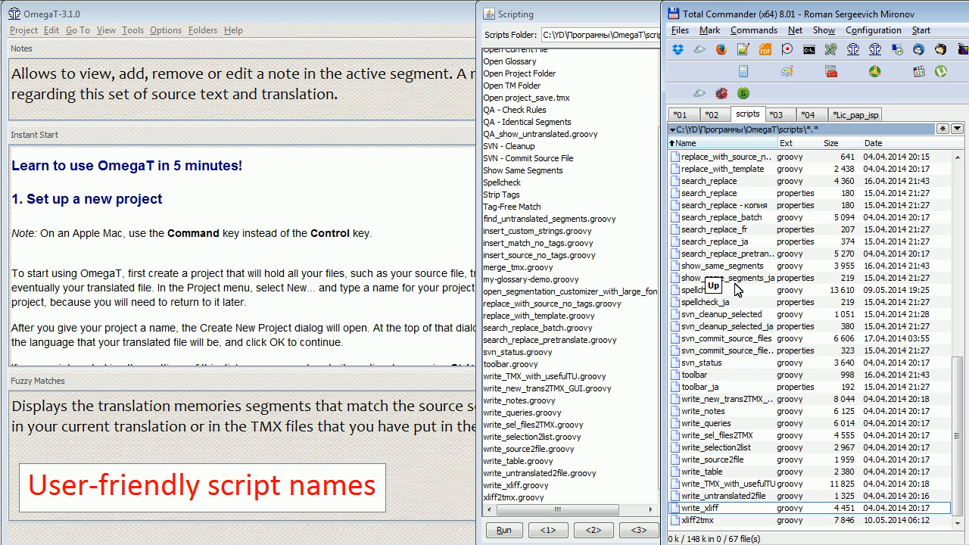
{"action": "key", "text": "Up"}
{"action": "key", "text": "Up"}
{"action": "key", "text": "Up"}
{"action": "key", "text": "Up"}
{"action": "key", "text": "Up"}
{"action": "key", "text": "Up"}
{"action": "key", "text": "Up"}
{"action": "key", "text": "Up"}
{"action": "key", "text": "Up"}
{"action": "key", "text": "Up"}
{"action": "key", "text": "Up"}
{"action": "key", "text": "Up"}
{"action": "key", "text": "Up"}
{"action": "key", "text": "Up"}
{"action": "key", "text": "Up"}
{"action": "key", "text": "Up"}
{"action": "key", "text": "Up"}
{"action": "key", "text": "Up"}
{"action": "key", "text": "Up"}
{"action": "key", "text": "Up"}
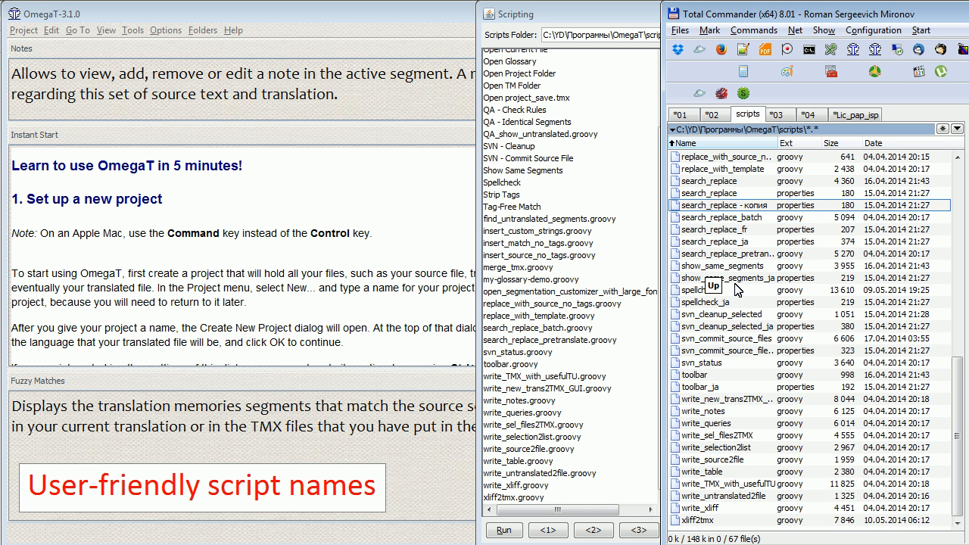
{"action": "key", "text": "Delete"}
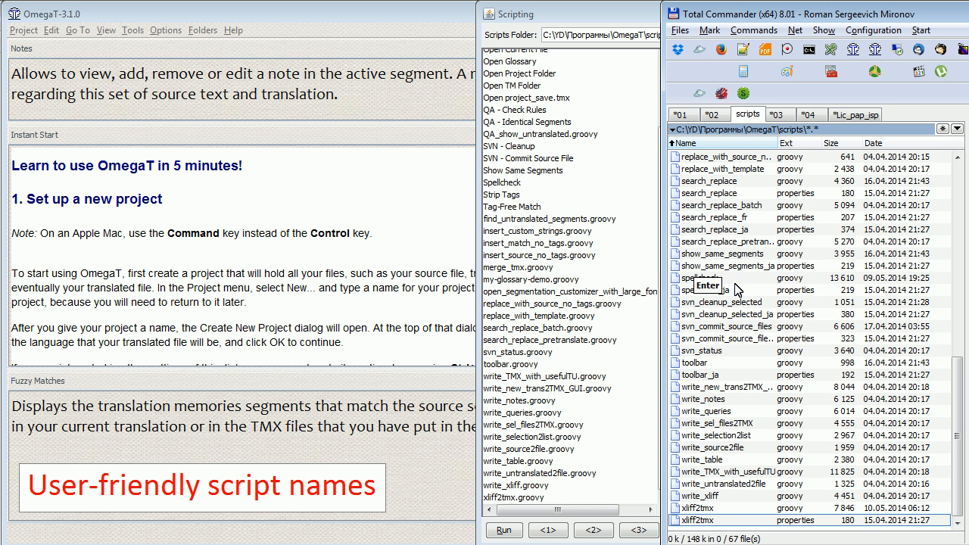
{"action": "key", "text": "End"}
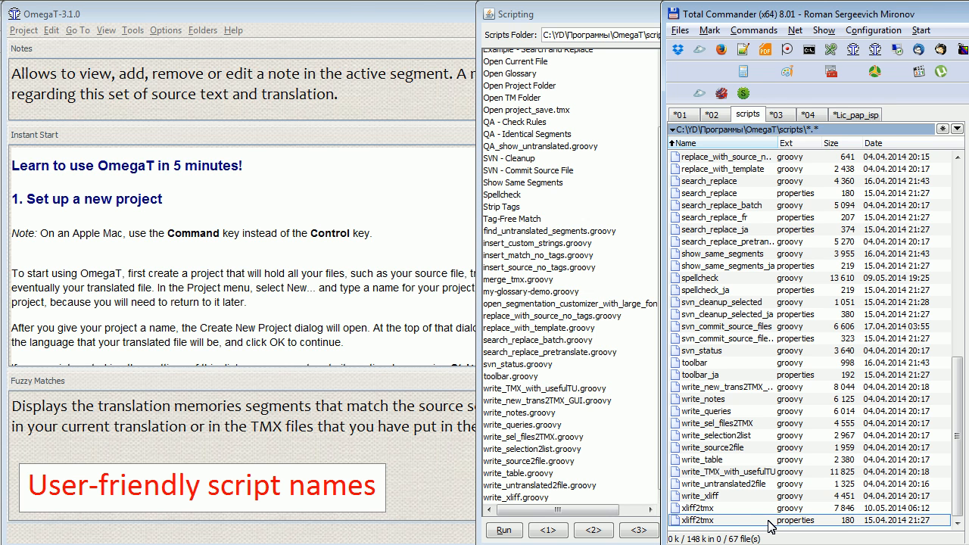
Open xliff2tmx.properties in Notepad++ and set its name value to "Convert XLIFF to TMX"
{"action": "key", "text": "F4"}
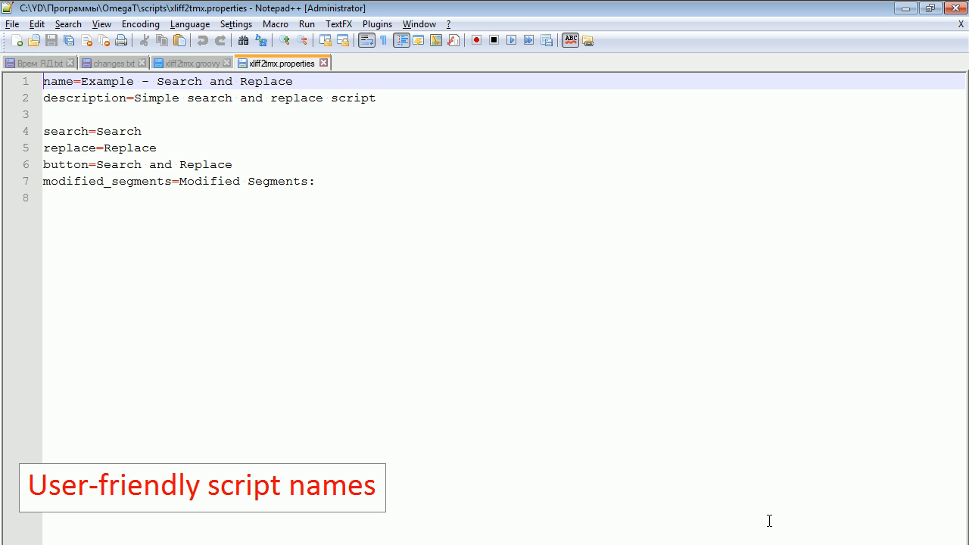
{"action": "left_click", "coordinate": [80, 84]}
{"action": "key", "text": "shift+End"}
{"action": "type", "text": "Co"}
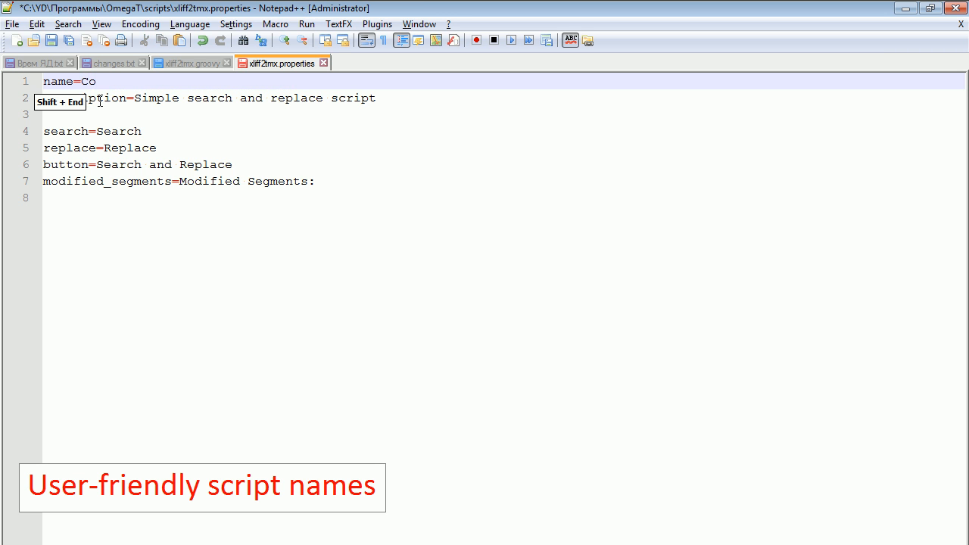
{"action": "type", "text": "nvert "}
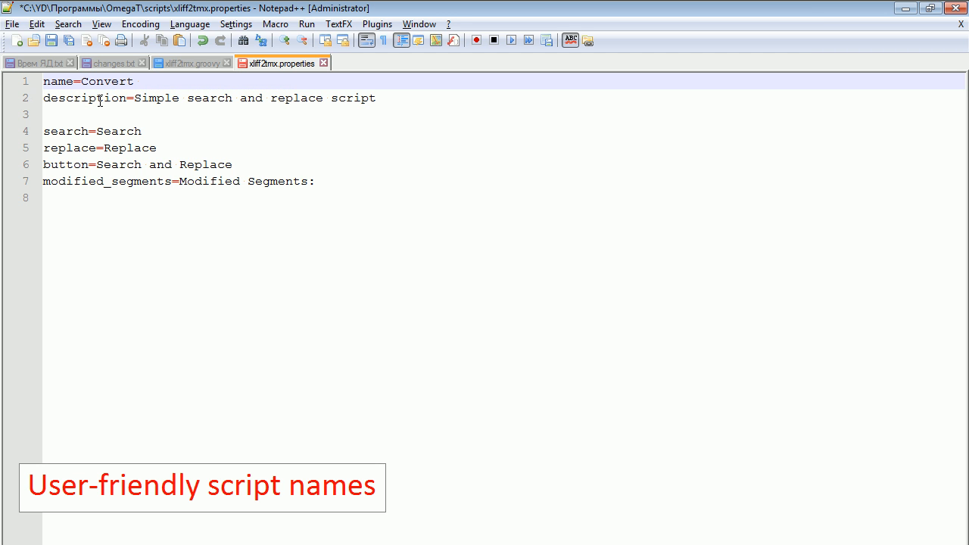
{"action": "type", "text": "XLIFF to TMX"}
Replace the description value with a copy of the name text, "Convert XLIFF to TMX"
{"action": "key", "text": "ctrl+shift+Left"}
{"action": "key", "text": "ctrl+shift+Left"}
{"action": "key", "text": "ctrl+shift+Left"}
{"action": "key", "text": "ctrl+shift+Left"}
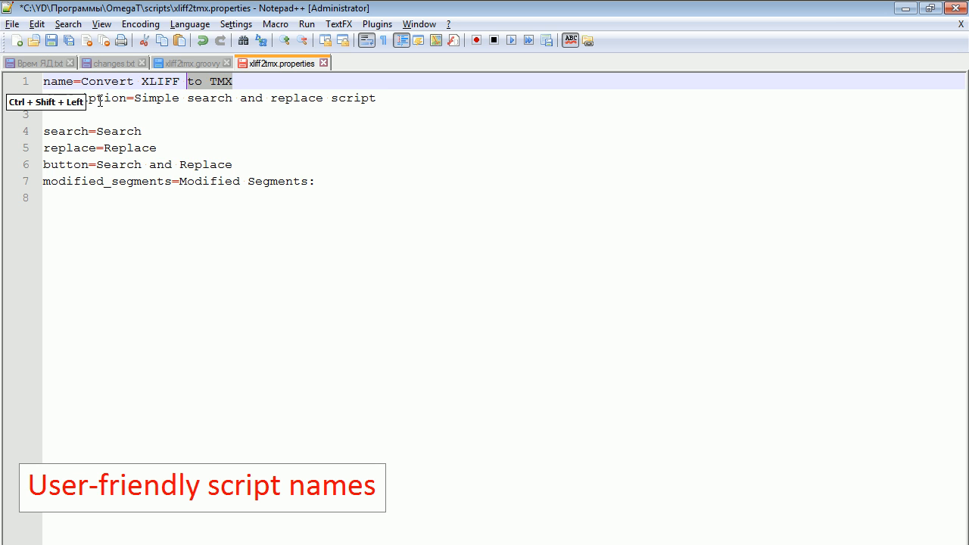
{"action": "key", "text": "ctrl+c"}
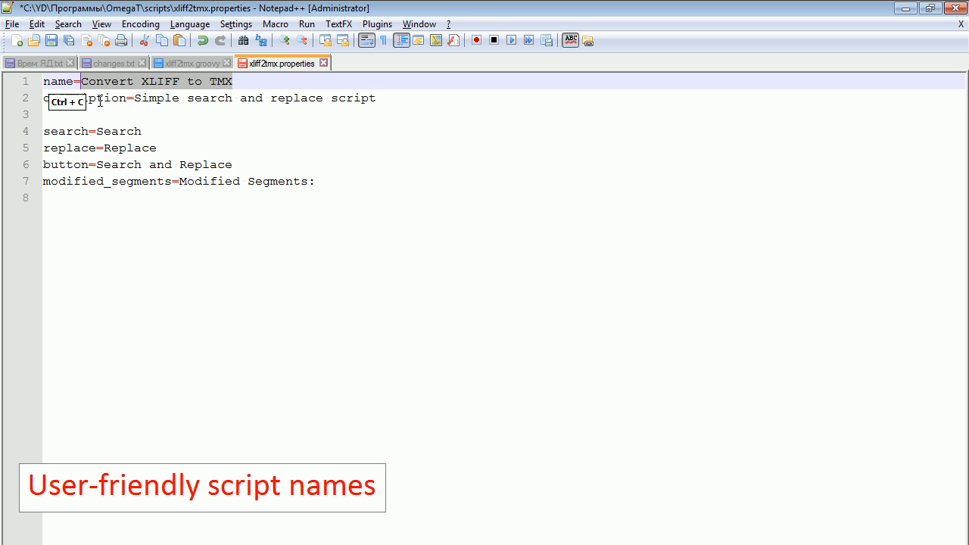
{"action": "key", "text": "Down"}
{"action": "key", "text": "ctrl+Right"}
{"action": "key", "text": "ctrl+Right"}
{"action": "key", "text": "shift+End"}
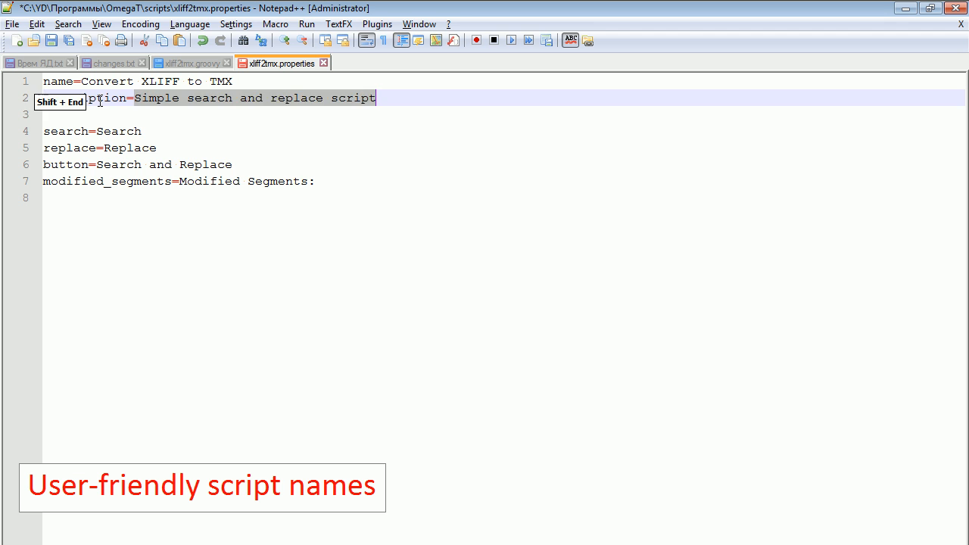
{"action": "key", "text": "ctrl+v"}
Reword the description to read "Converts translated XLIFFs to TMX"
{"action": "key", "text": "ctrl+Left"}
{"action": "key", "text": "ctrl+Left"}
{"action": "key", "text": "Left"}
{"action": "type", "text": "s"}
{"action": "key", "text": "Right"}
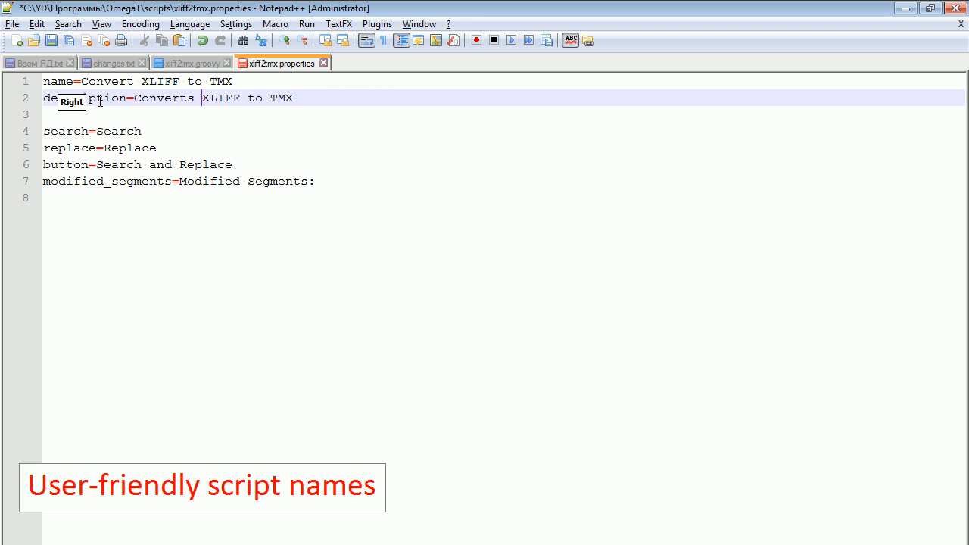
{"action": "type", "text": "translate"}
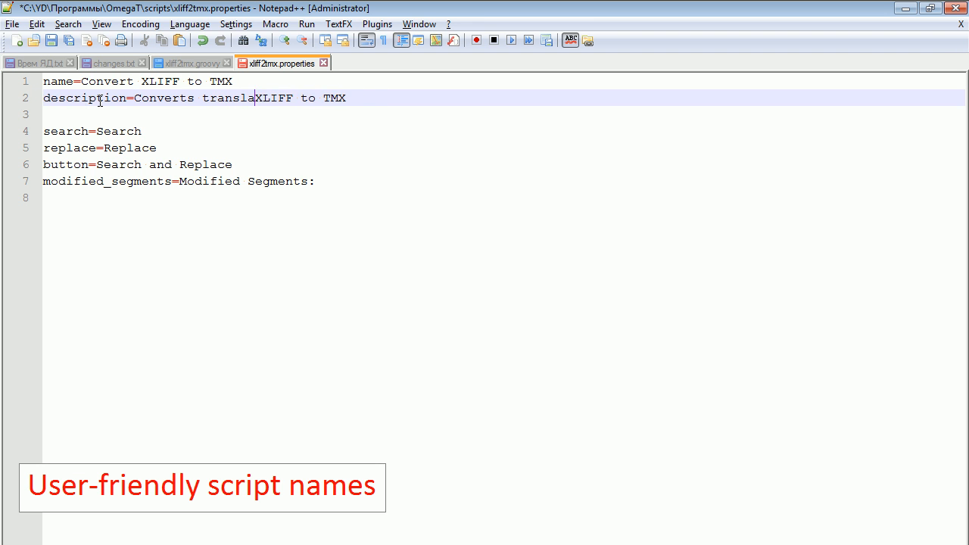
{"action": "type", "text": "d"}
{"action": "key", "text": "ctrl+Right"}
{"action": "key", "text": "Left"}
{"action": "type", "text": "s"}
{"action": "key", "text": "Right"}
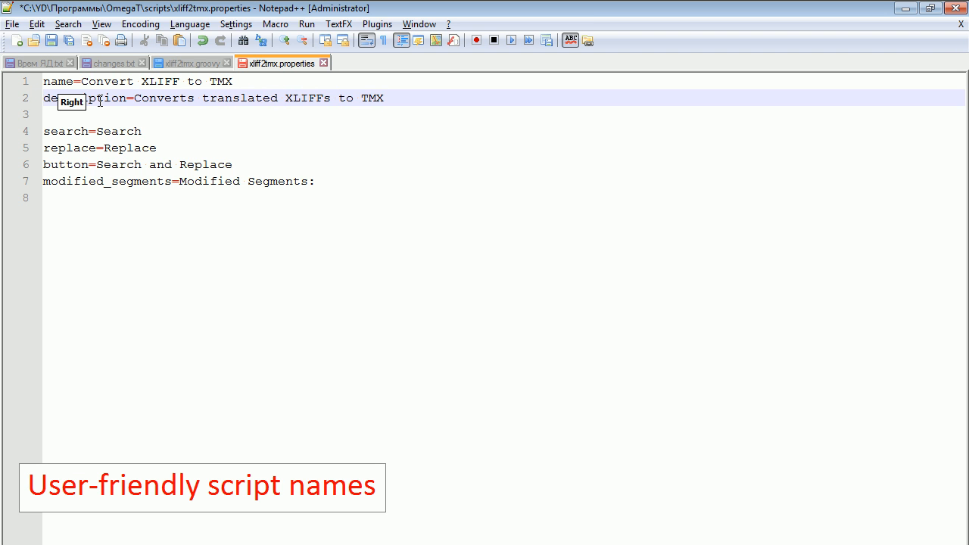
Reword the end of the description to read "Converts translated XLIFFs into translation memories" and save the properties file
{"action": "type", "text": "into"}
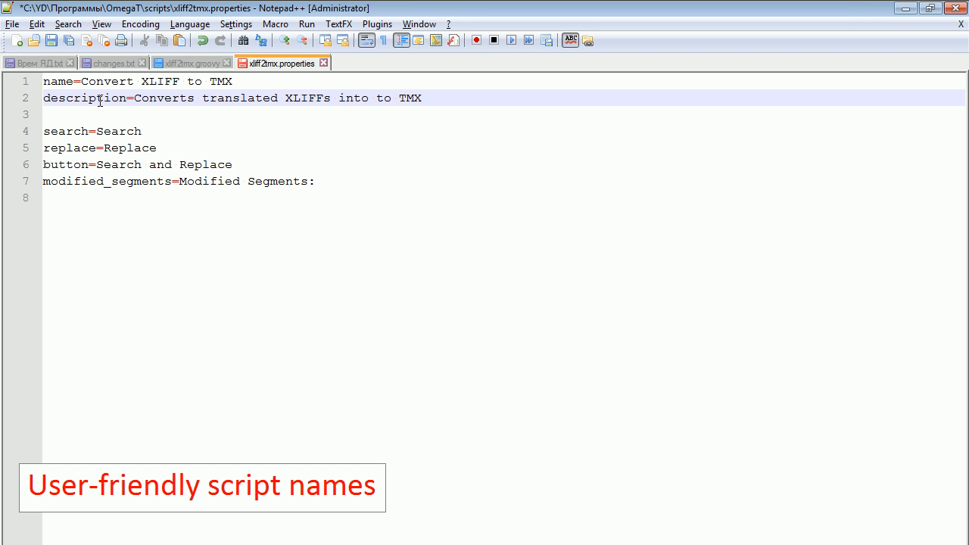
{"action": "key", "text": "shift+End"}
{"action": "type", "text": "gth"}
{"action": "key", "text": "BackSpace"}
{"action": "key", "text": "BackSpace"}
{"action": "key", "text": "BackSpace"}
{"action": "type", "text": "tr"}
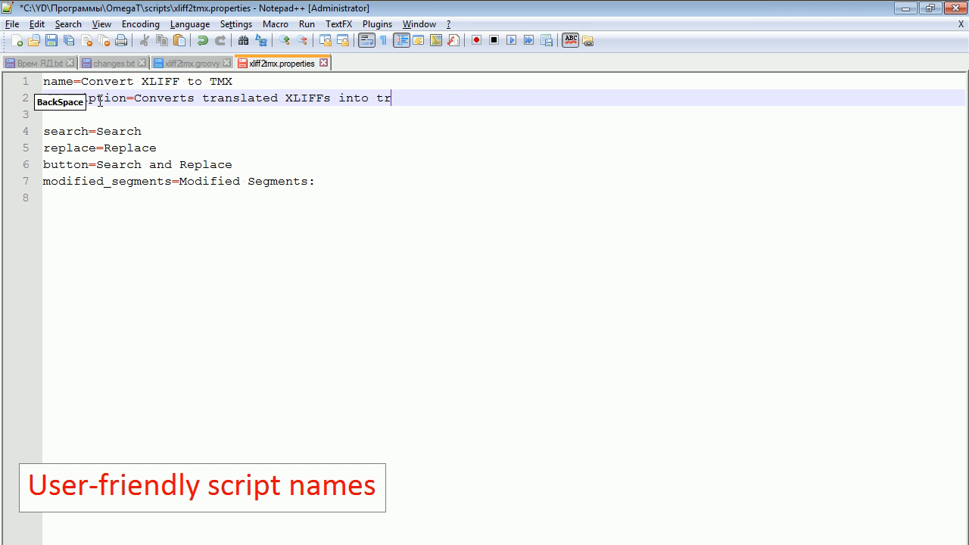
{"action": "type", "text": "anslation memories"}
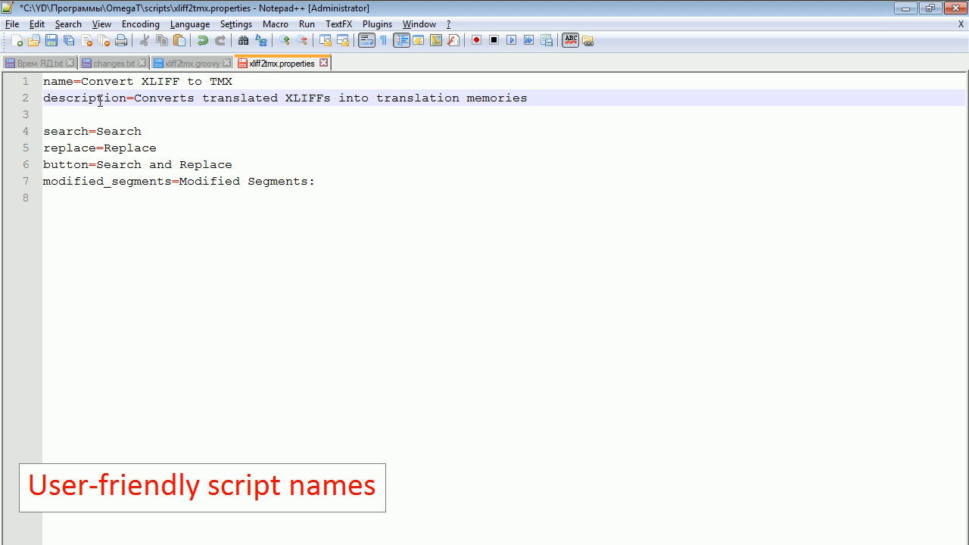
{"action": "key", "text": "ctrl+s"}
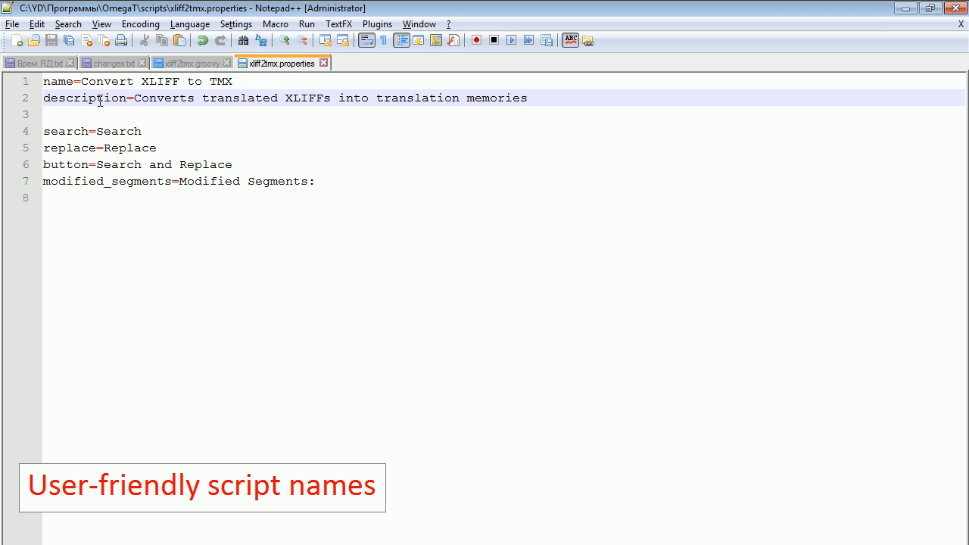
Delete everything below the description line, from the blank line through the modified_segments entry, and save the file
{"action": "key", "text": "Home"}
{"action": "left_click", "coordinate": [108, 106]}
{"action": "key", "text": "ctrl+shift+End"}
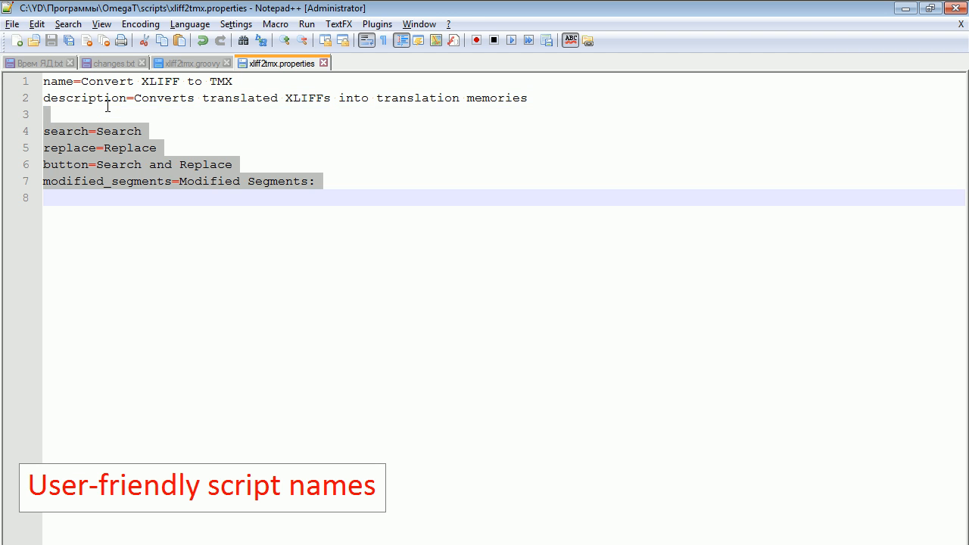
{"action": "key", "text": "Delete"}
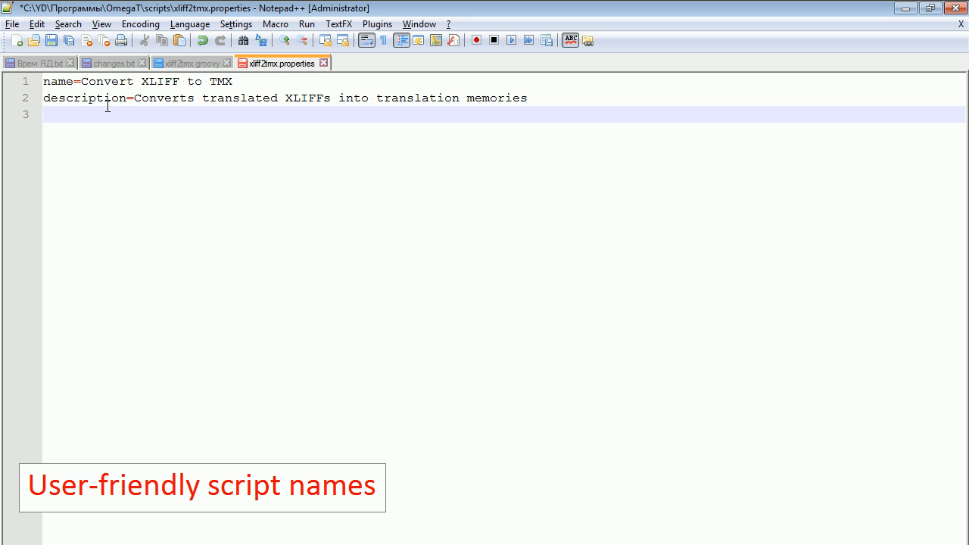
{"action": "key", "text": "ctrl+s"}
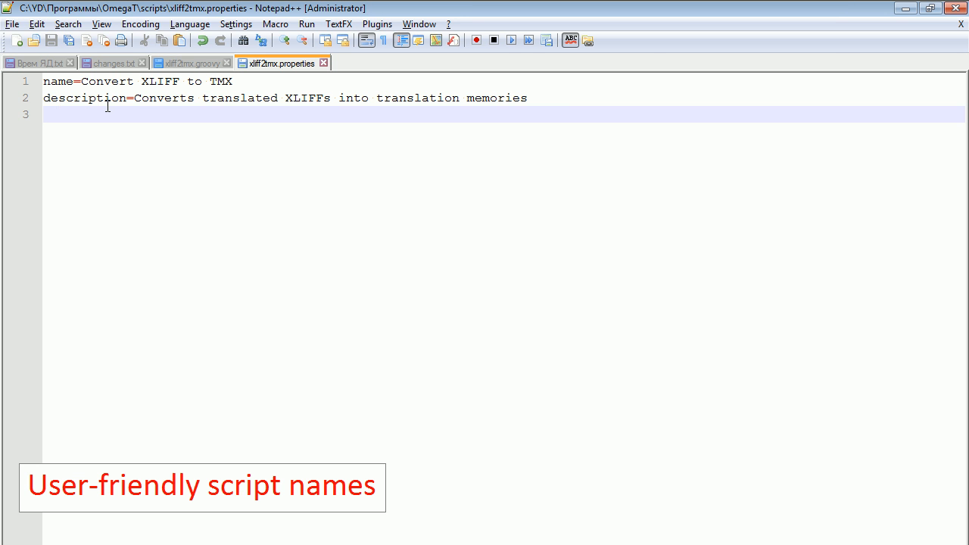
Switch to OmegaT's Scripting window and select the Convert XLIFF to TMX script in the script list
{"action": "key", "text": "alt+Tab"}
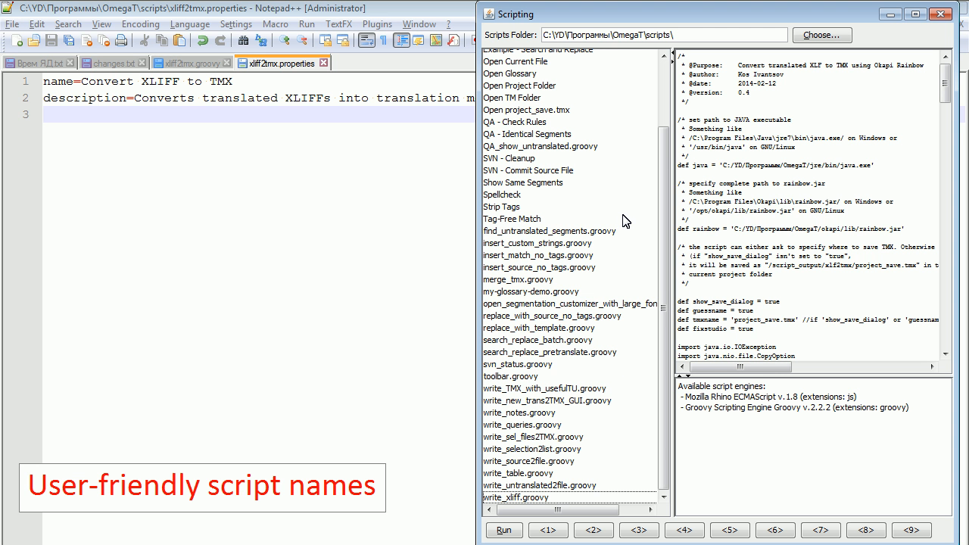
{"action": "scroll", "coordinate": [622, 221], "scroll_direction": "up", "scroll_amount": 2}
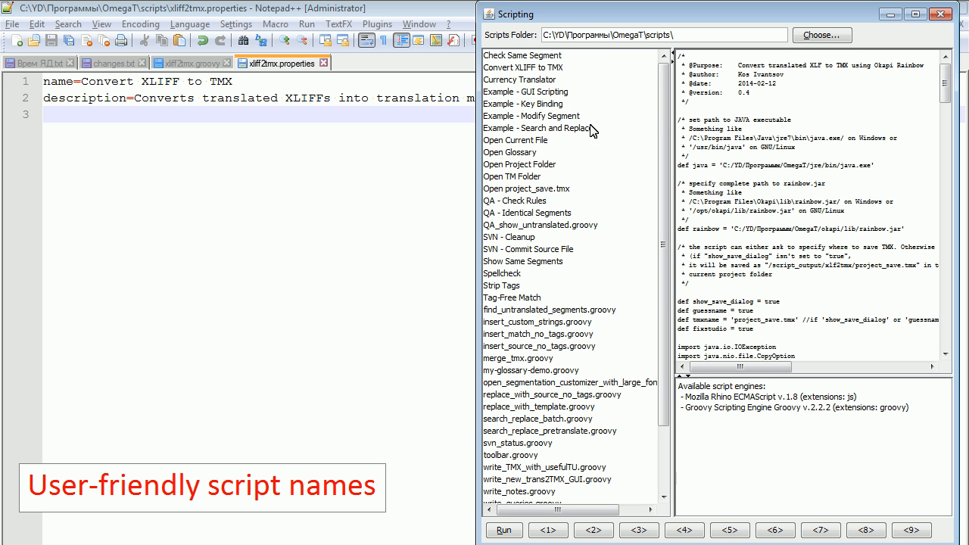
{"action": "left_click", "coordinate": [567, 68]}
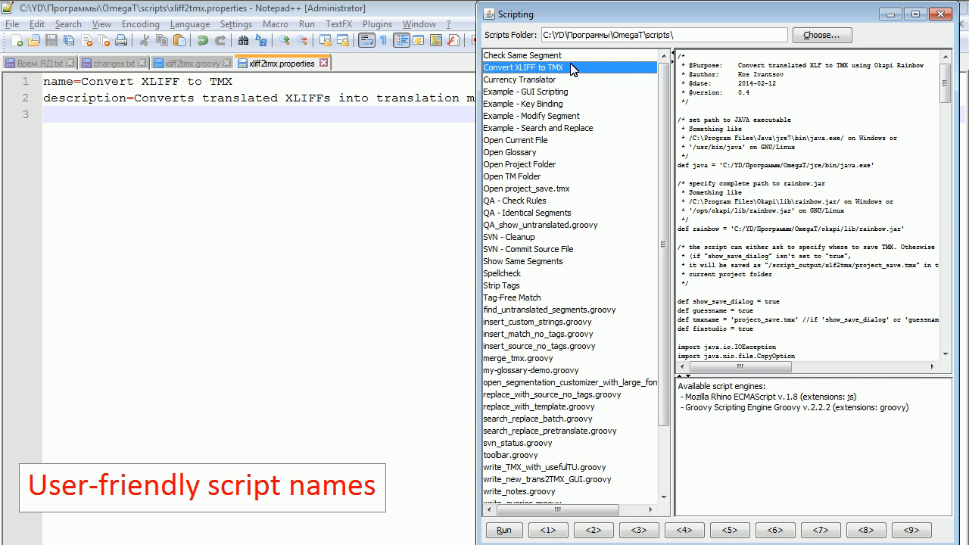
Switch to Total Commander to view the xliff2tmx files in the scripts folder, and return to OmegaT's Scripting window
{"action": "key", "text": "alt+Tab"}
{"action": "key", "text": "alt+Tab"}
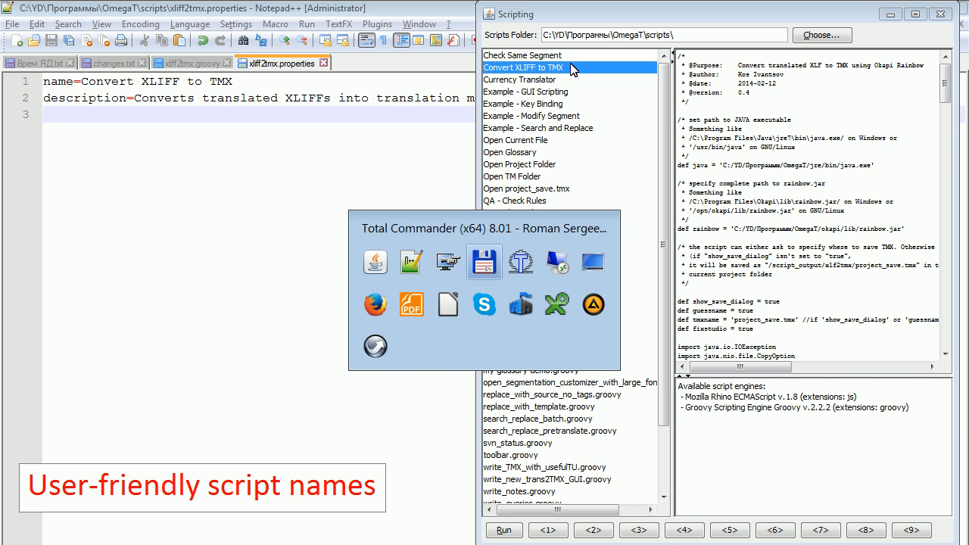
{"action": "scroll", "coordinate": [714, 343], "scroll_direction": "down", "scroll_amount": 1}
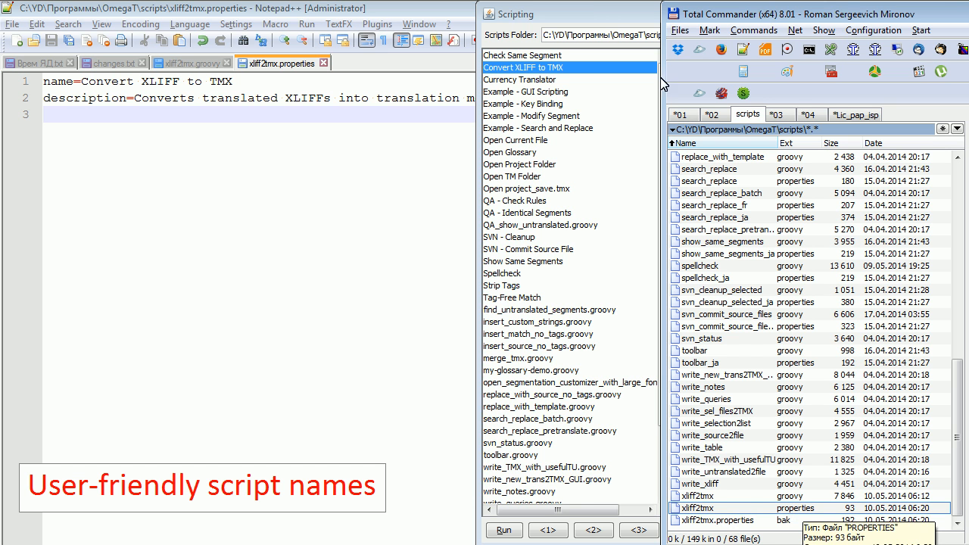
{"action": "left_click", "coordinate": [641, 17]}
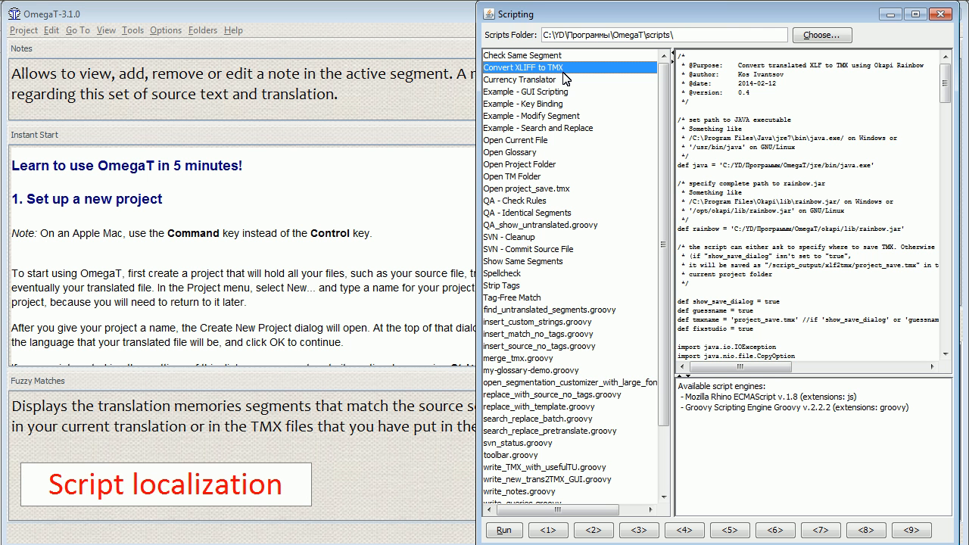
Switch to Total Commander and move up the scripts folder's file list to the search_replace files
{"action": "key", "text": "alt+Tab"}
{"action": "key", "text": "alt+Tab"}
{"action": "key", "text": "alt+Tab"}
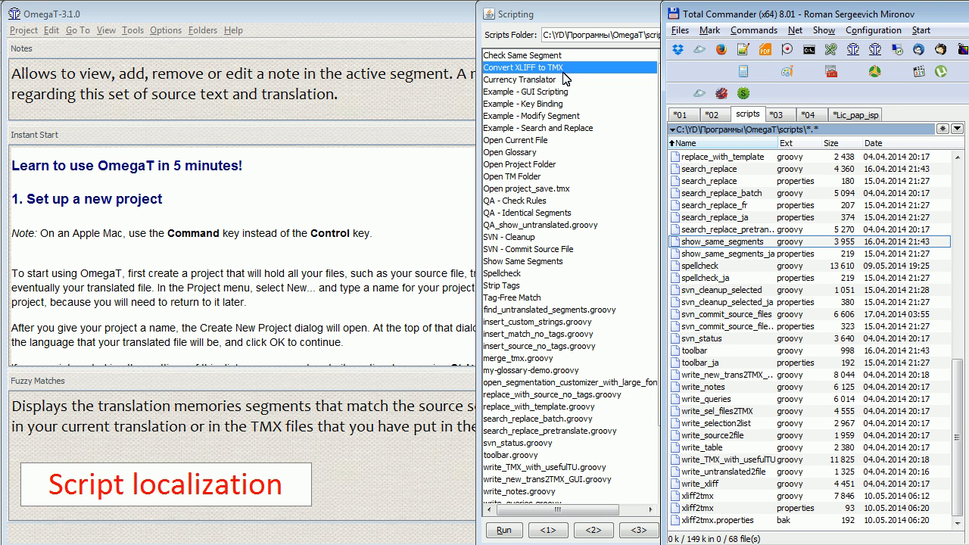
{"action": "key", "text": "Up"}
{"action": "key", "text": "Up"}
{"action": "key", "text": "Up"}
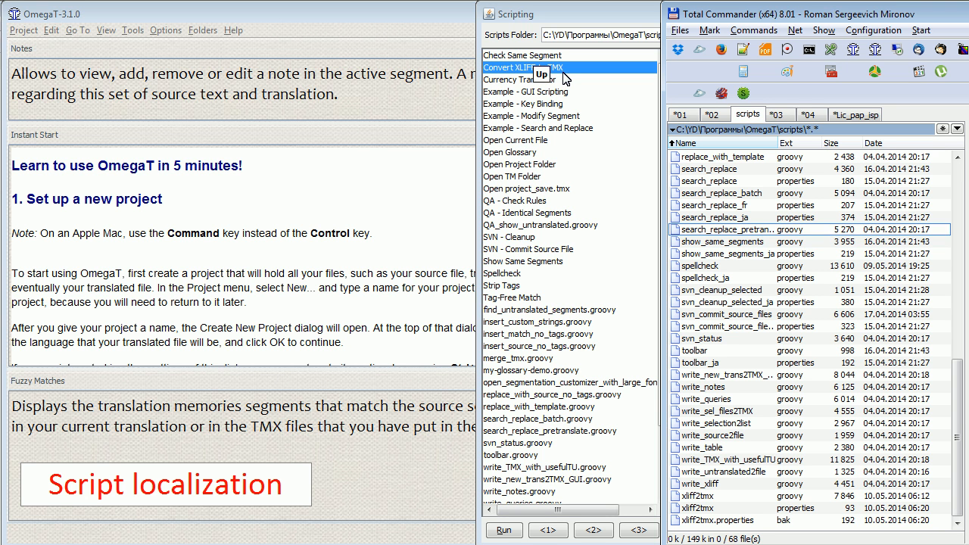